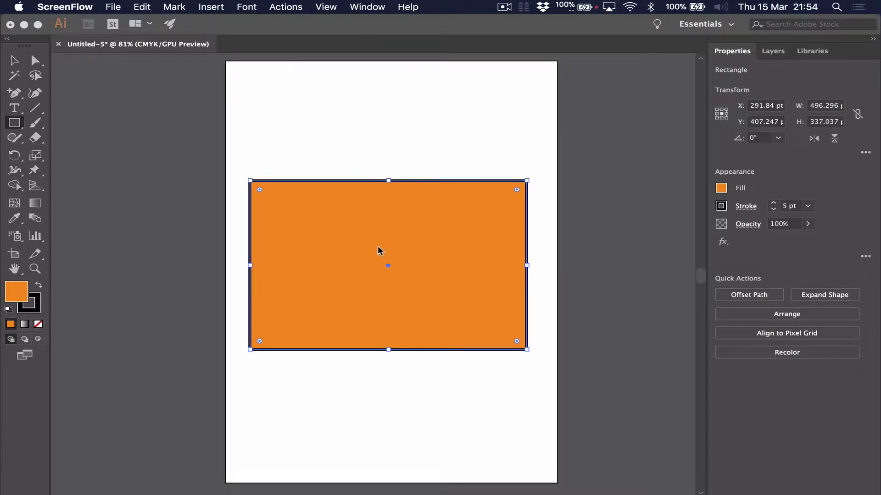
Move the orange rectangle up to Y 368.975 pt with the Selection tool
left_click(14, 71)
left_click(13, 60)
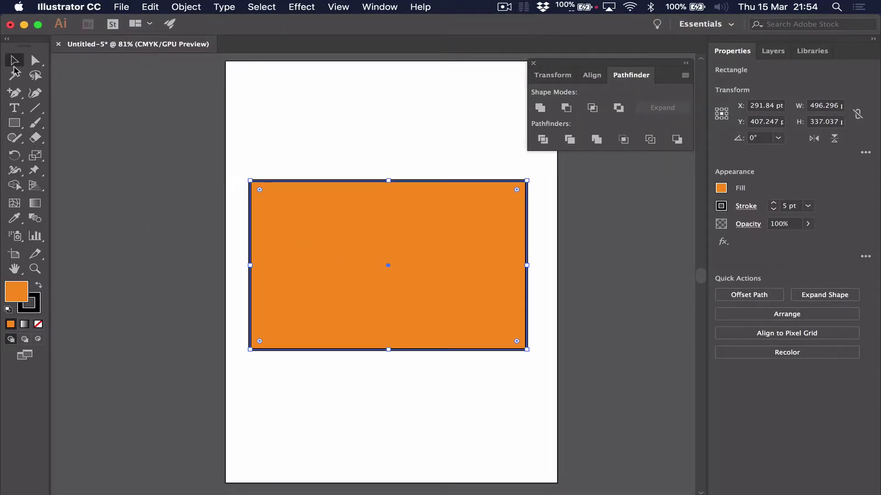
left_click_drag(296, 249, 301, 230)
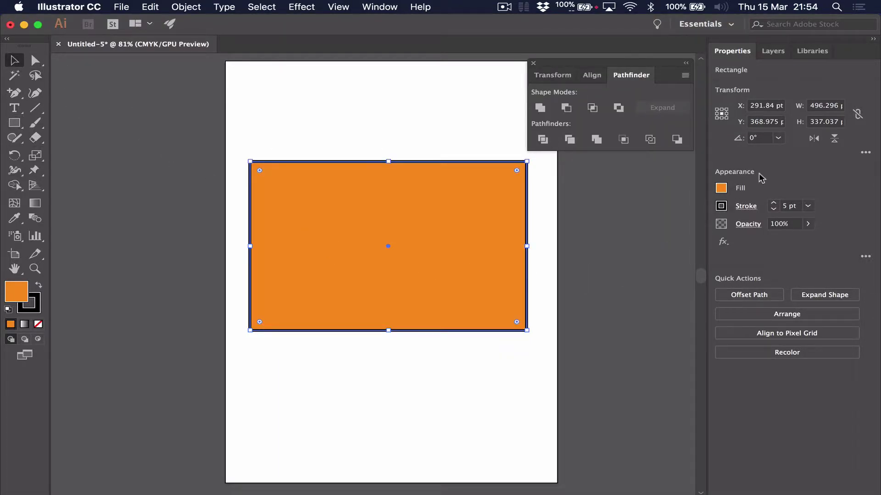
Refill the rectangle with a muted teal mixed at C 49.02, M 5, Y 11, K 19
left_click(724, 192)
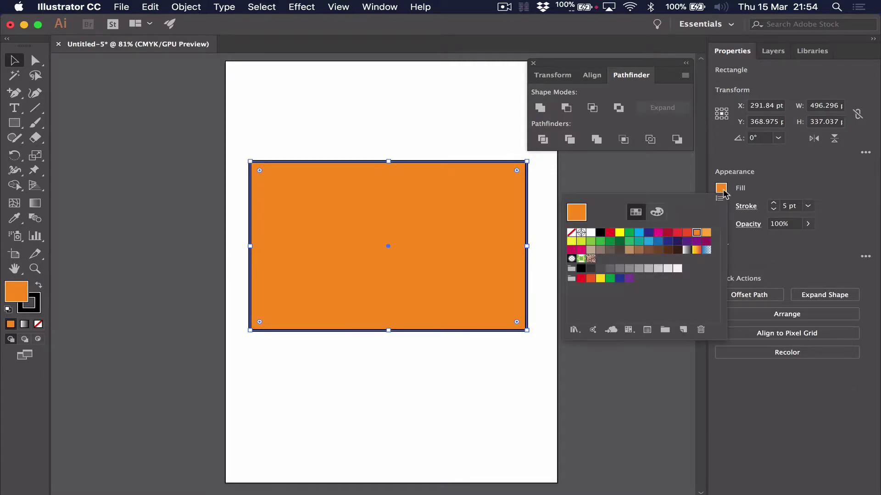
left_click(592, 243)
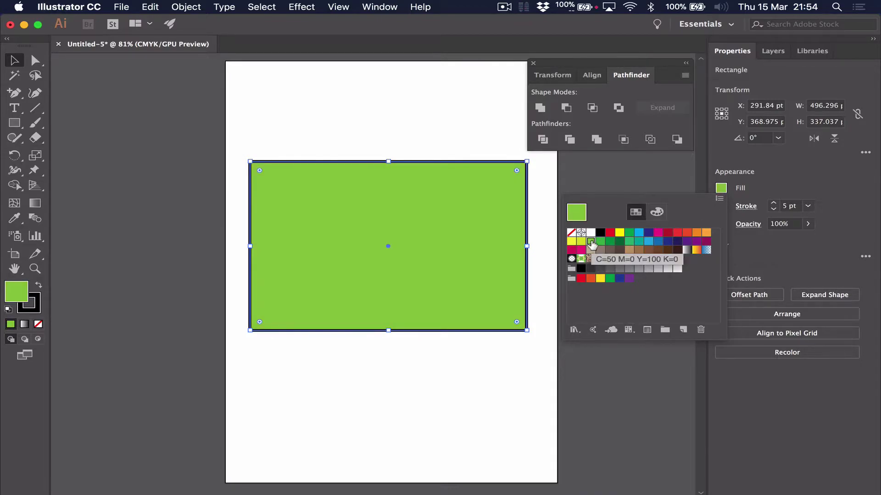
left_click(656, 213)
mouse_move(637, 311)
left_mouse_down()
mouse_move(651, 320)
mouse_move(655, 309)
left_mouse_up()
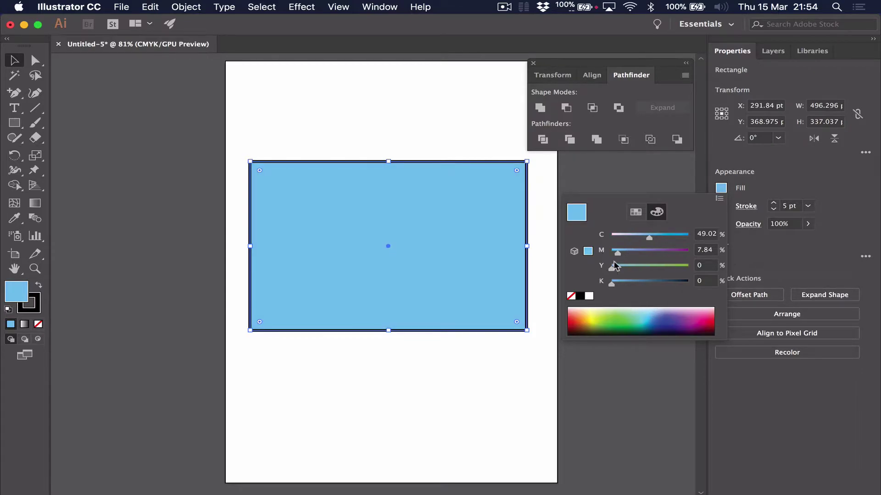
left_click_drag(612, 269, 627, 286)
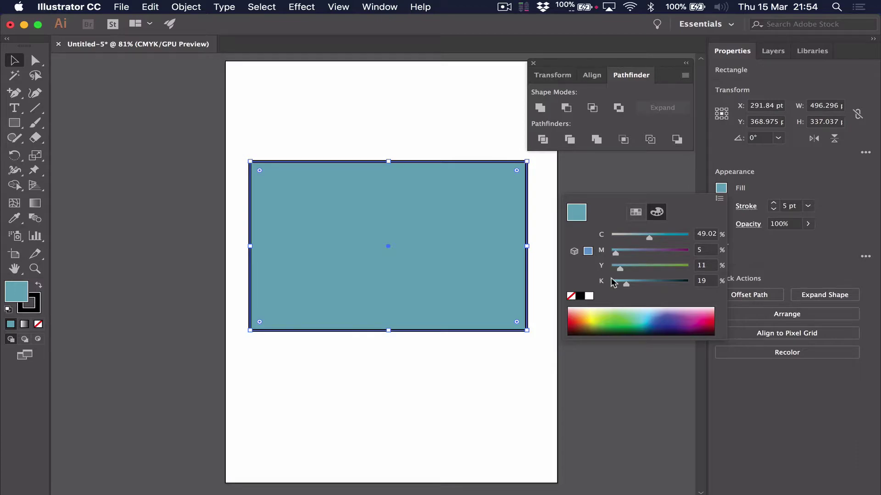
Apply the default white-to-black linear gradient to the rectangle with the Gradient tool (G)
left_click(612, 282)
key("g")
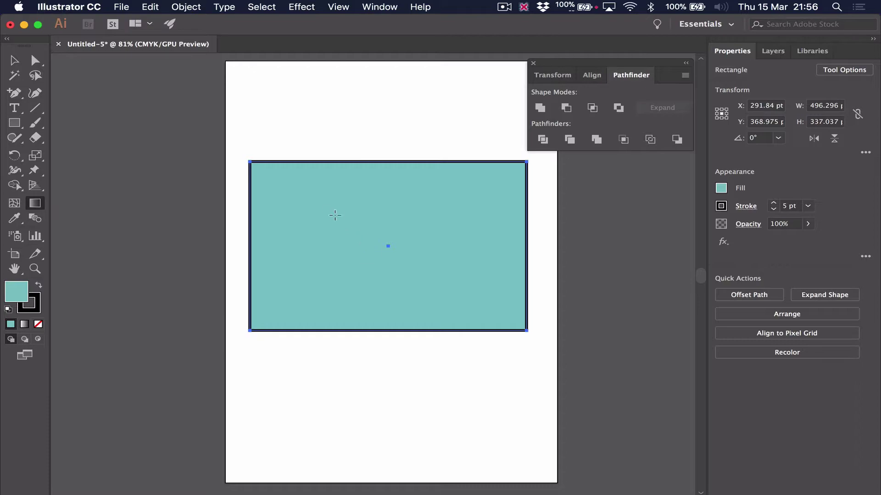
left_click_drag(274, 215, 422, 234)
left_click(295, 241)
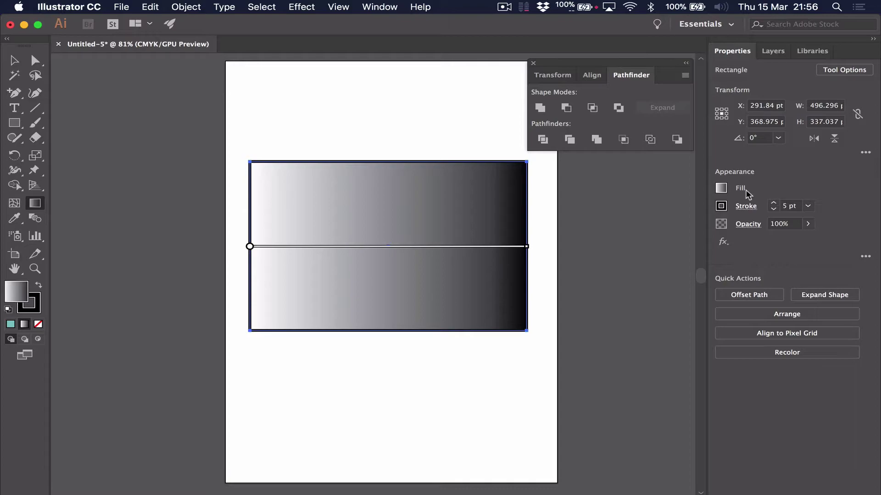
left_click(721, 188)
mouse_move(251, 246)
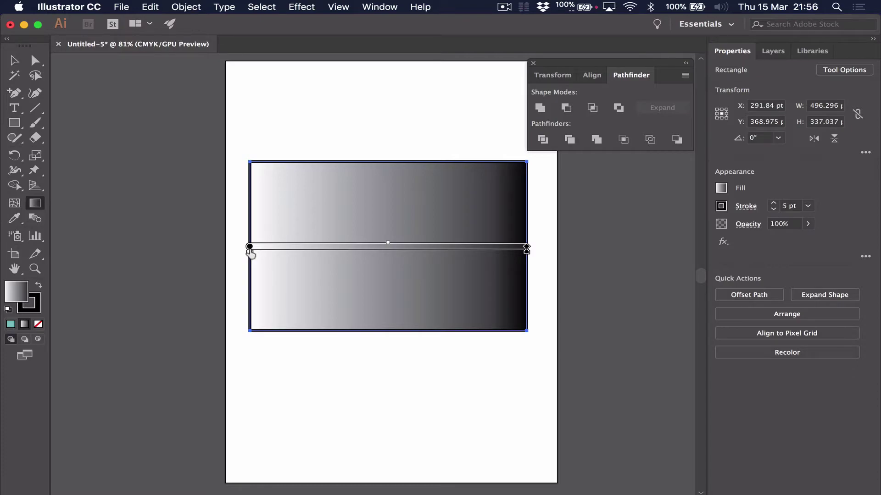
left_click_drag(251, 250, 293, 188)
left_click_drag(291, 247, 240, 230)
mouse_move(242, 247)
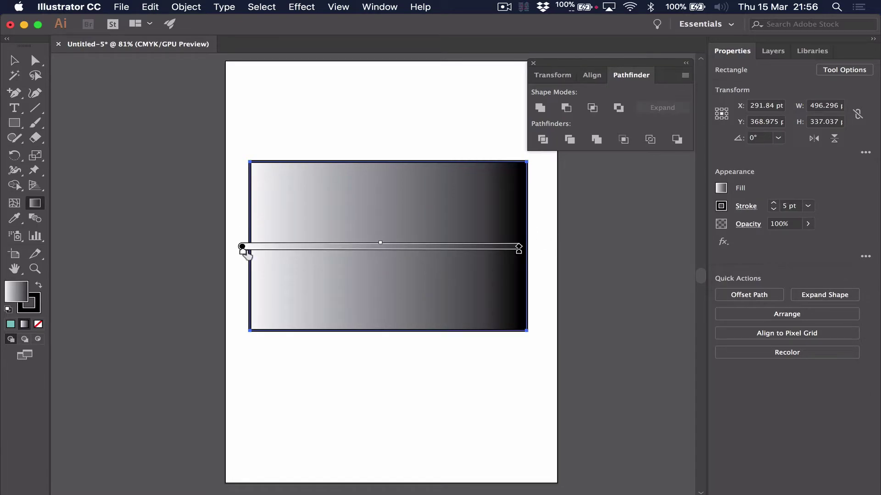
left_click_drag(295, 254, 364, 256)
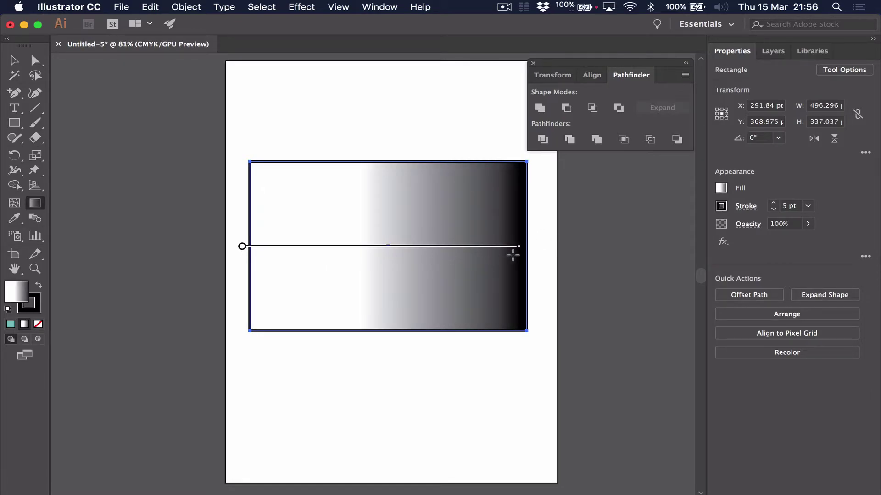
mouse_move(520, 253)
left_mouse_down()
mouse_move(440, 255)
mouse_move(519, 253)
left_mouse_up()
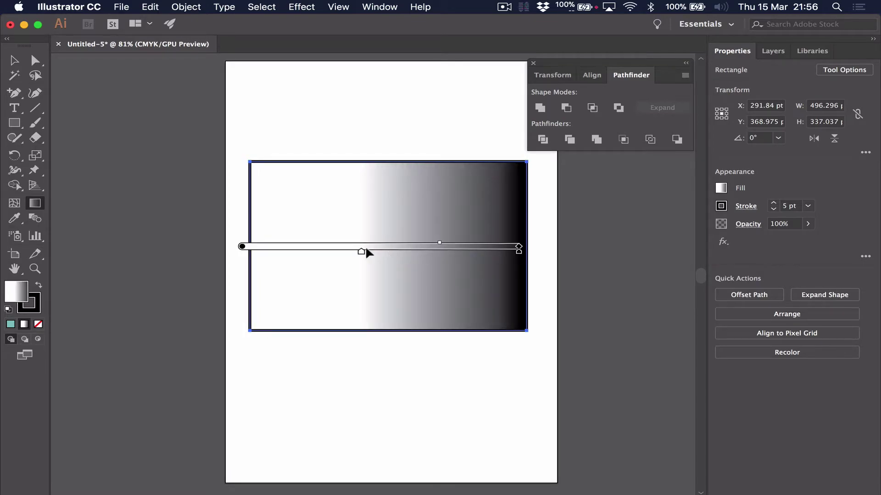
mouse_move(366, 249)
left_mouse_down()
mouse_move(242, 250)
mouse_move(253, 249)
left_mouse_up()
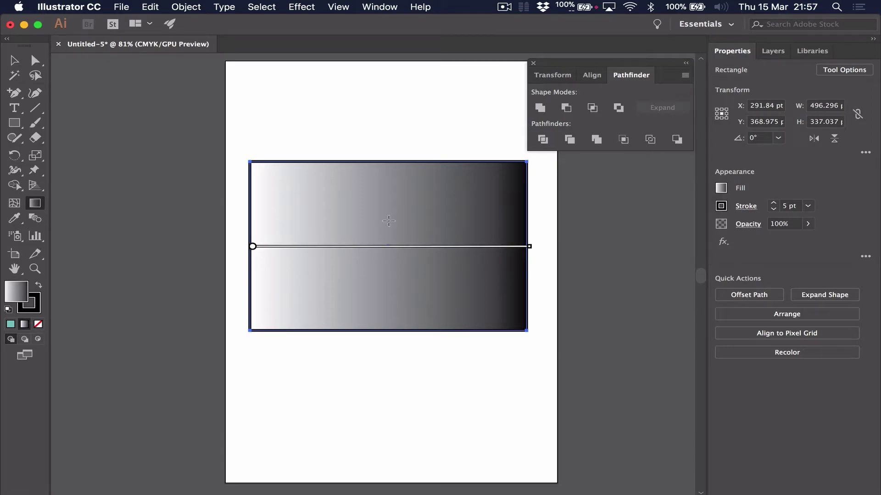
Open the Gradient panel from the fill's Gradient Options and move it to the top-left
left_click(724, 189)
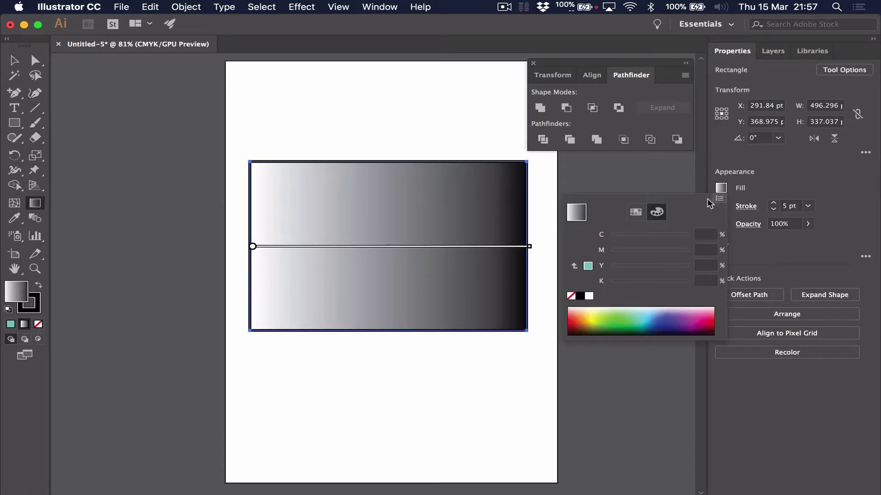
left_click(636, 214)
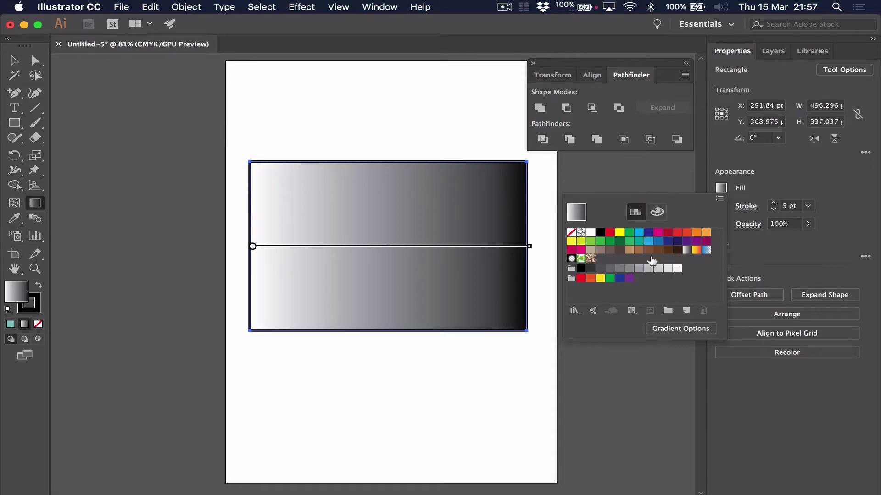
left_click(687, 329)
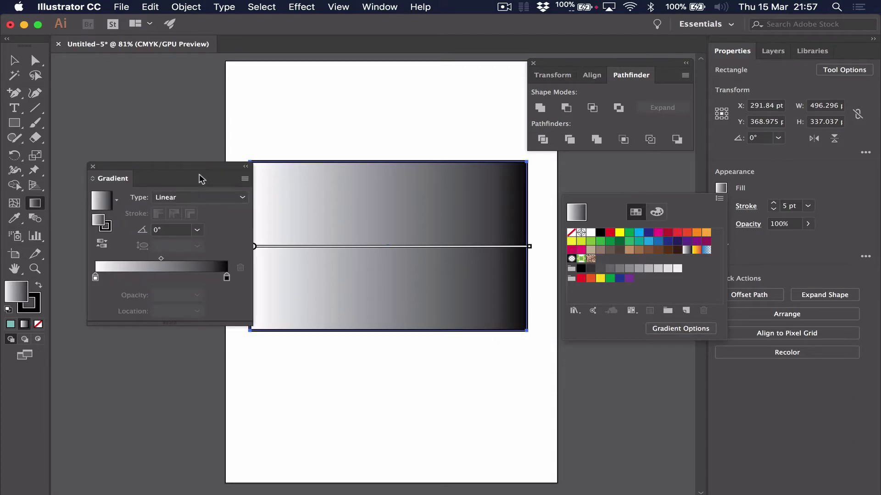
left_click(153, 166)
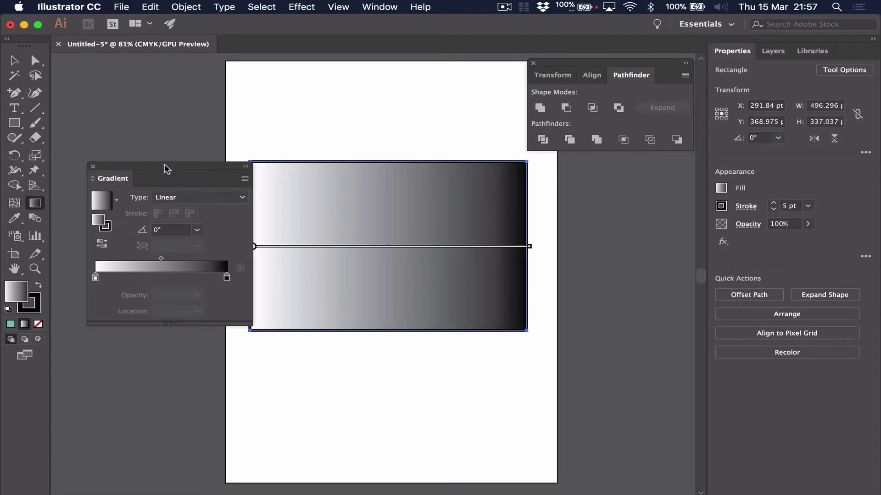
left_click_drag(165, 168, 139, 83)
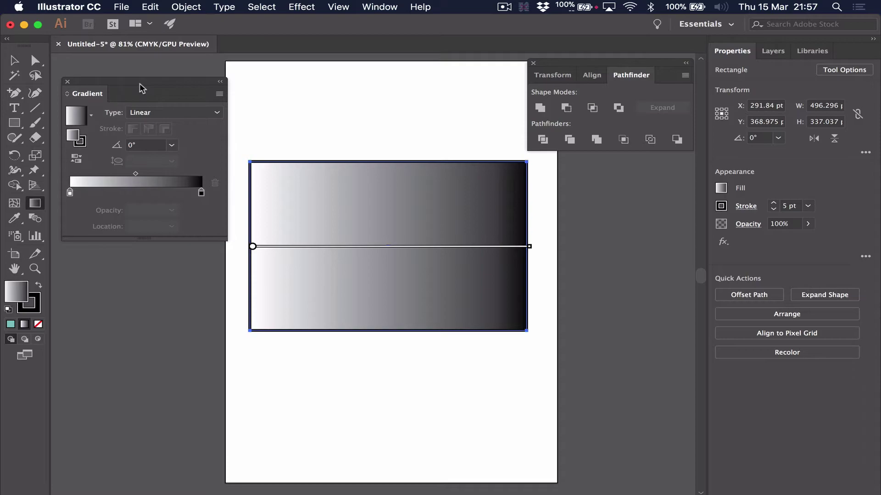
Set the gradient's left stop to red from Swatches
left_click(70, 193)
double_click(69, 193)
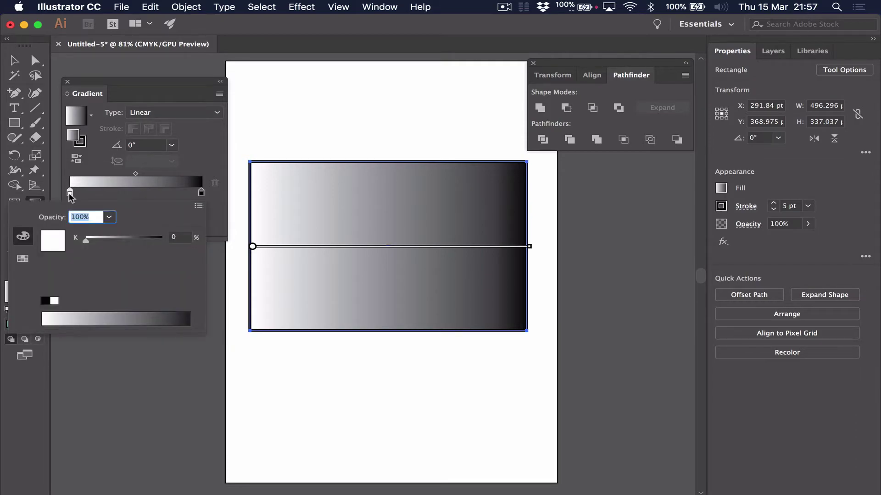
left_click(22, 259)
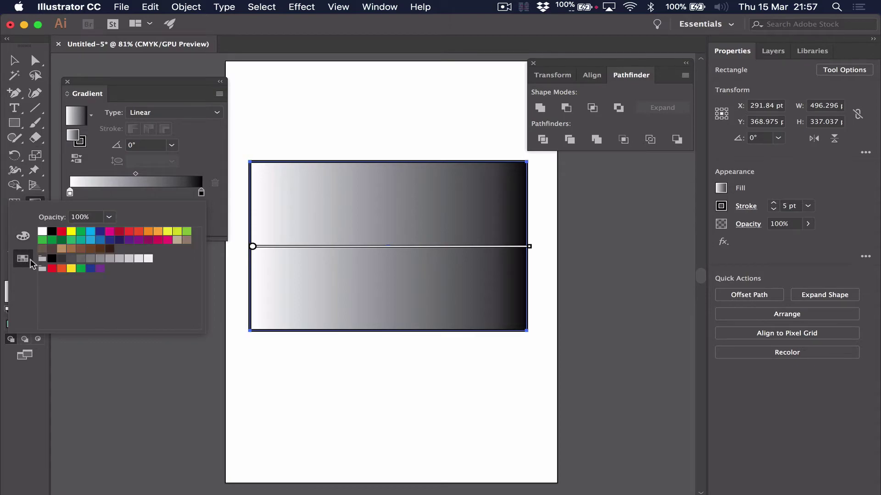
left_click(62, 232)
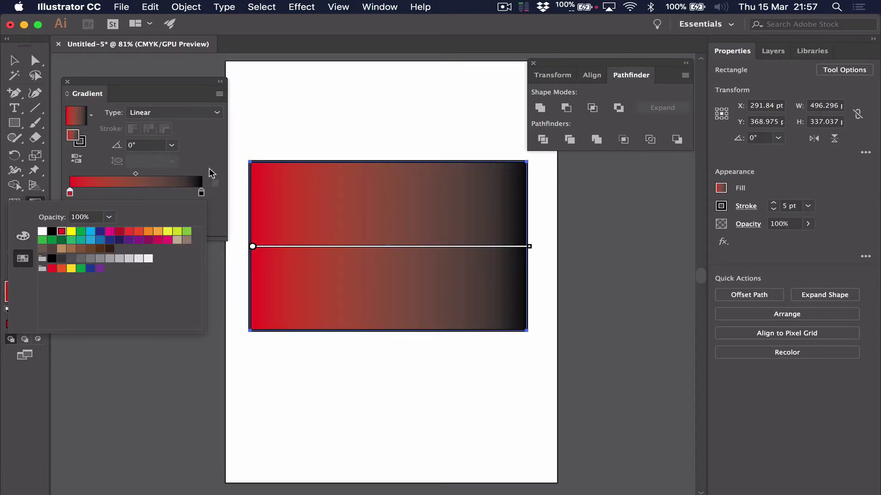
Set the gradient's right stop to yellow
double_click(201, 194)
left_click(71, 231)
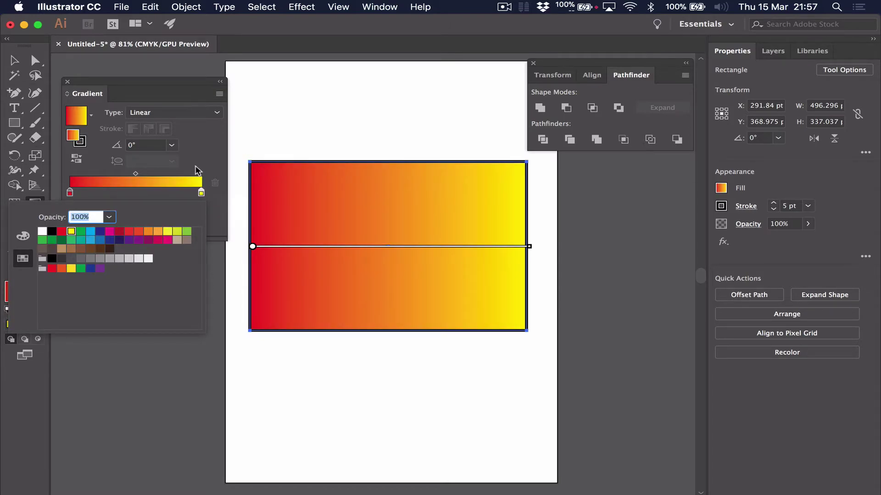
left_click(204, 158)
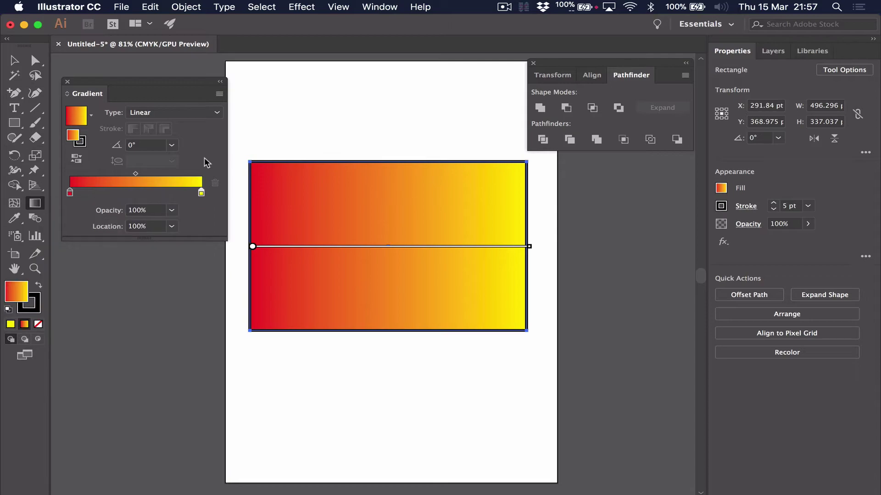
Add three new colour stops along the gradient slider, starting near 28%
left_click(106, 193)
left_click(138, 193)
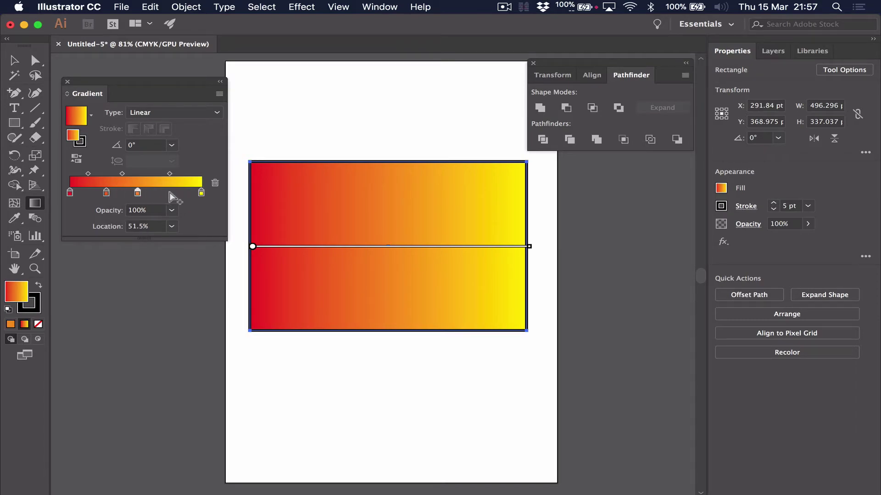
left_click(169, 193)
Colour the three new stops teal, purple and red from left to right
left_click(107, 192)
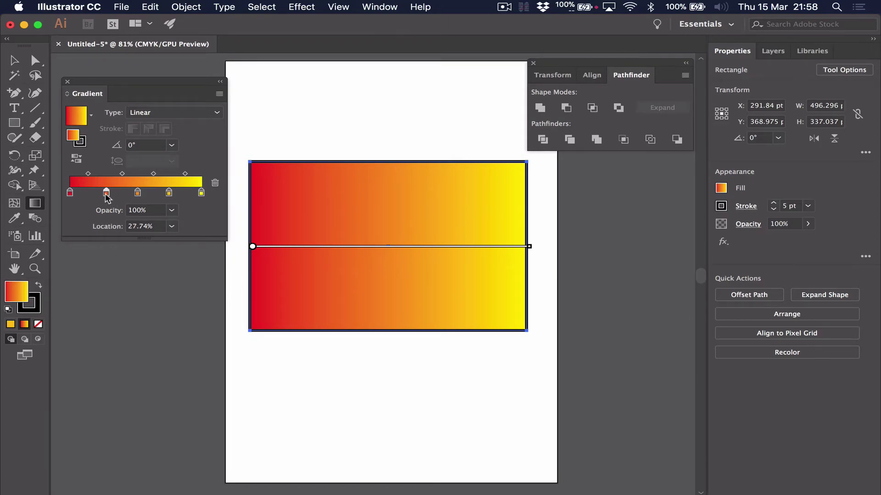
double_click(106, 193)
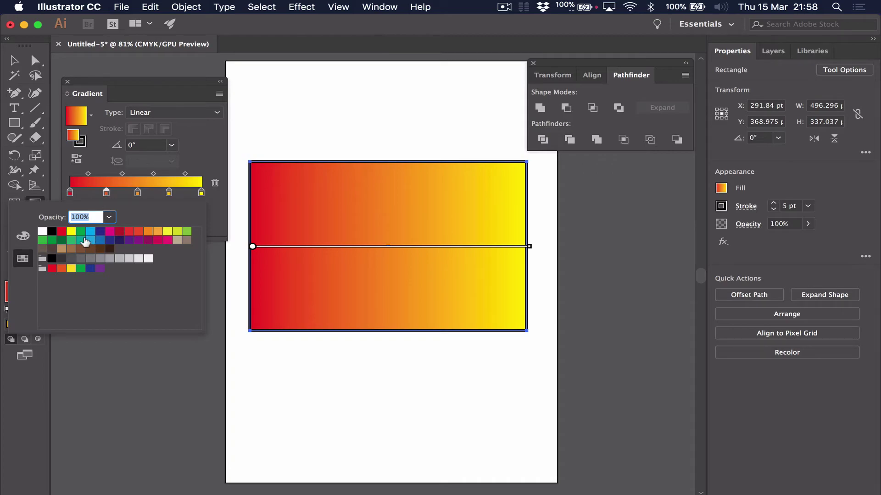
left_click(80, 240)
double_click(137, 192)
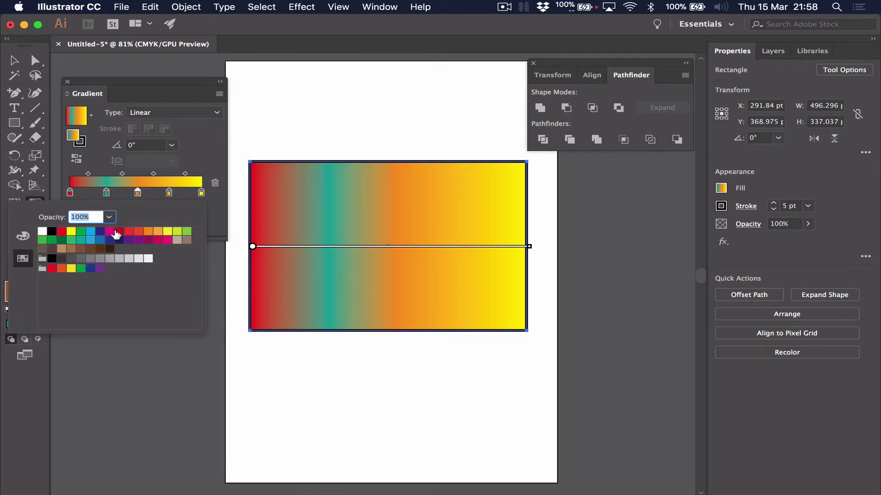
left_click(129, 240)
double_click(169, 193)
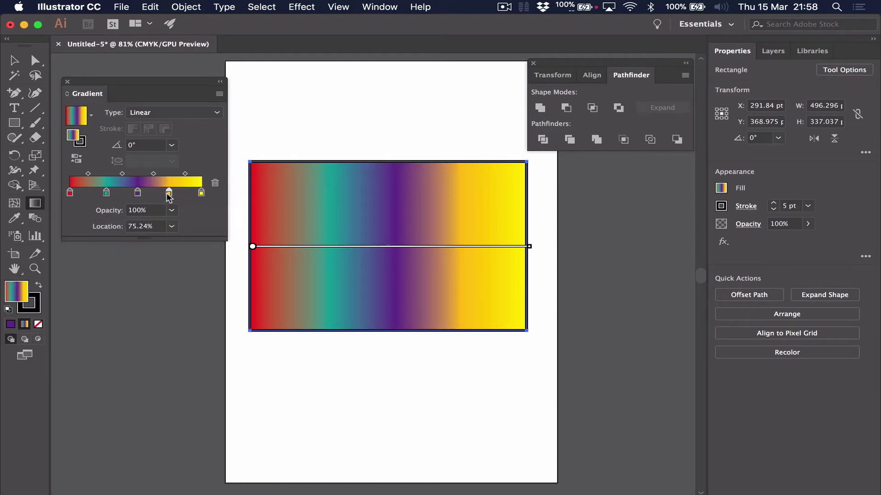
left_click(61, 231)
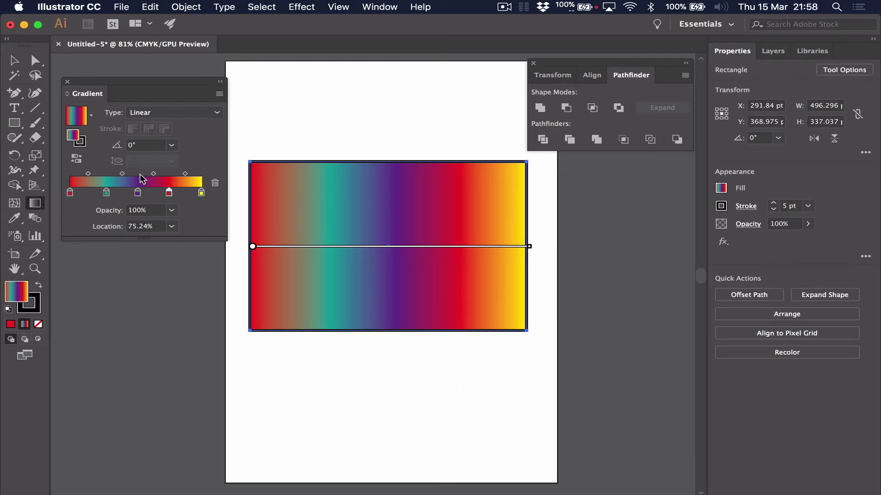
Reposition the gradient stops and midpoints to widen the teal band and shift purple and red right
mouse_move(107, 194)
left_mouse_down()
mouse_move(87, 194)
mouse_move(116, 194)
left_mouse_up()
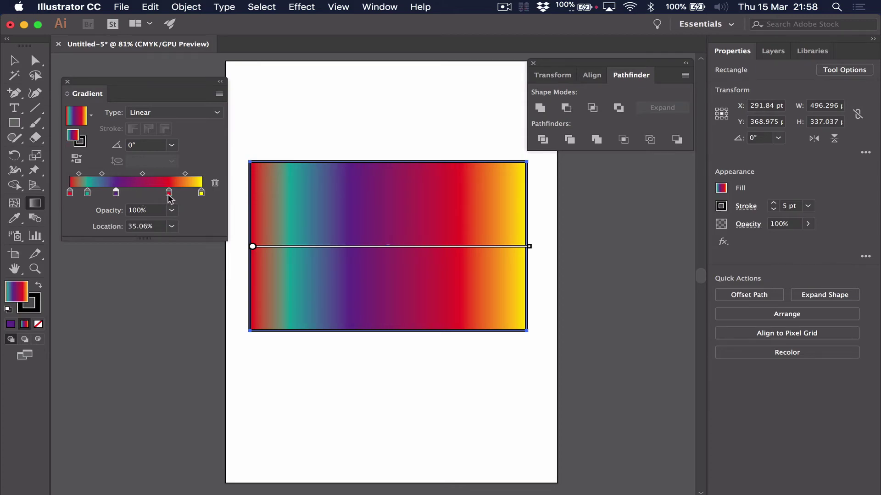
left_click_drag(169, 193, 195, 173)
left_click(146, 174)
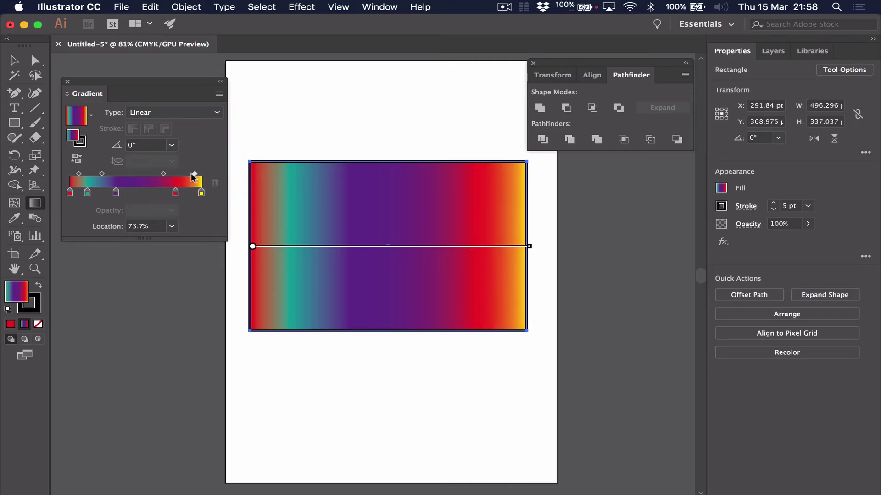
left_click_drag(101, 173, 124, 170)
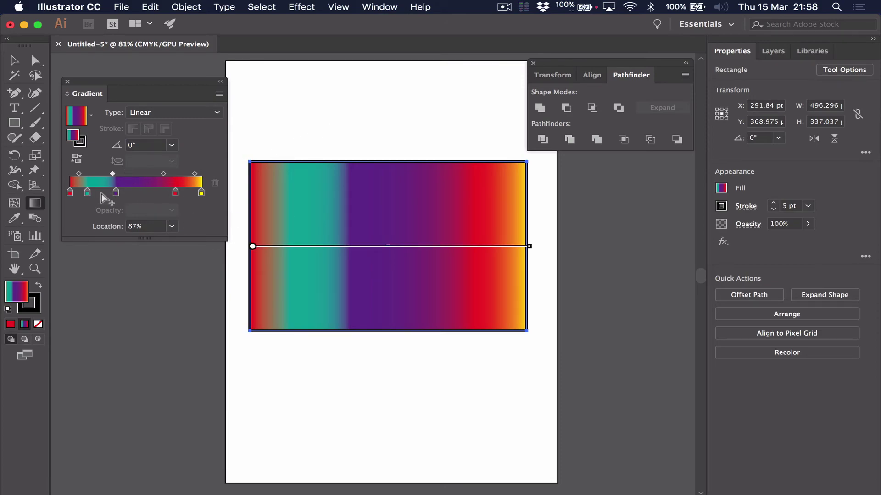
left_click_drag(87, 193, 146, 193)
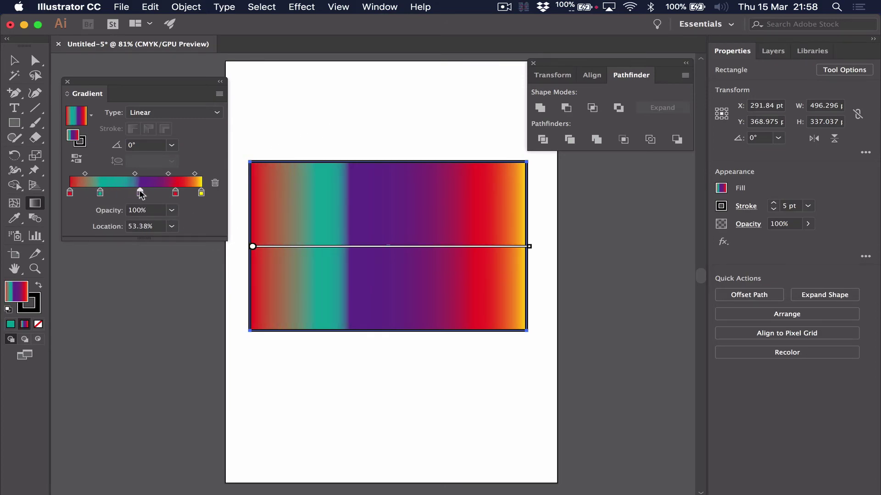
left_click(124, 173)
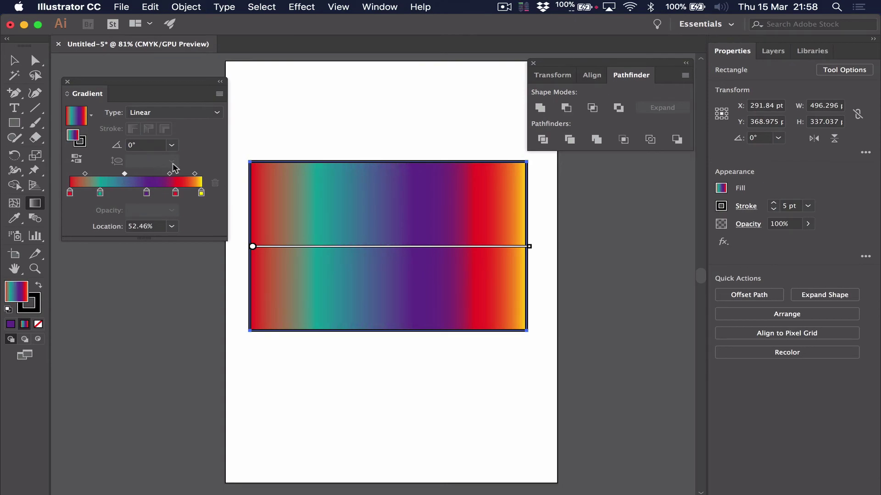
Set the gradient angle to 90°, then to 45°, from the Angle presets
left_click(171, 146)
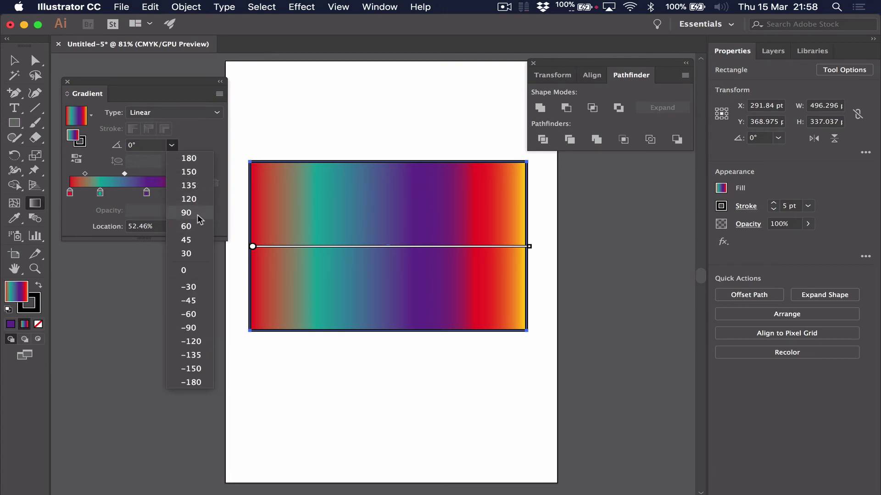
left_click(197, 213)
left_click(171, 146)
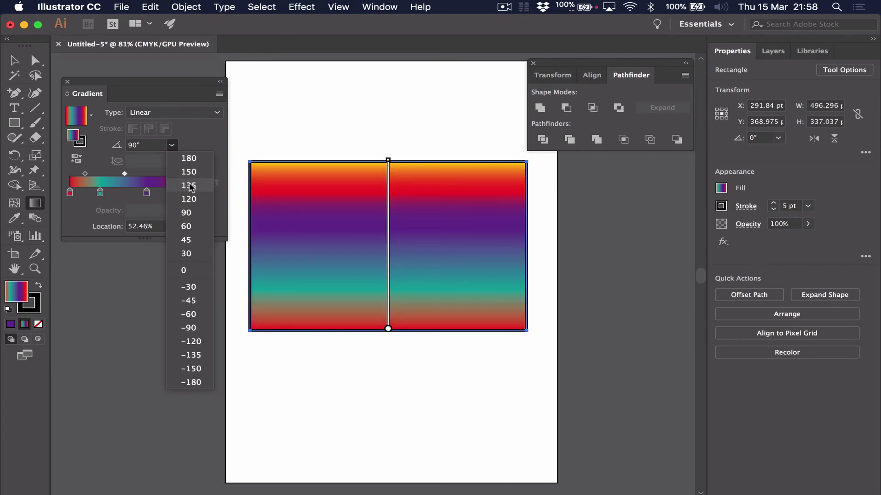
left_click(190, 236)
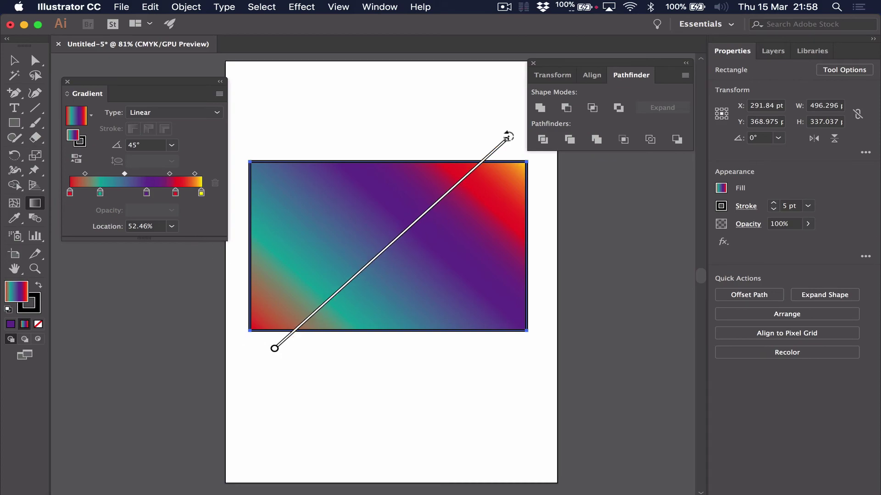
Rotate the on-canvas gradient annotator to about 12.3° across the rectangle
mouse_move(507, 139)
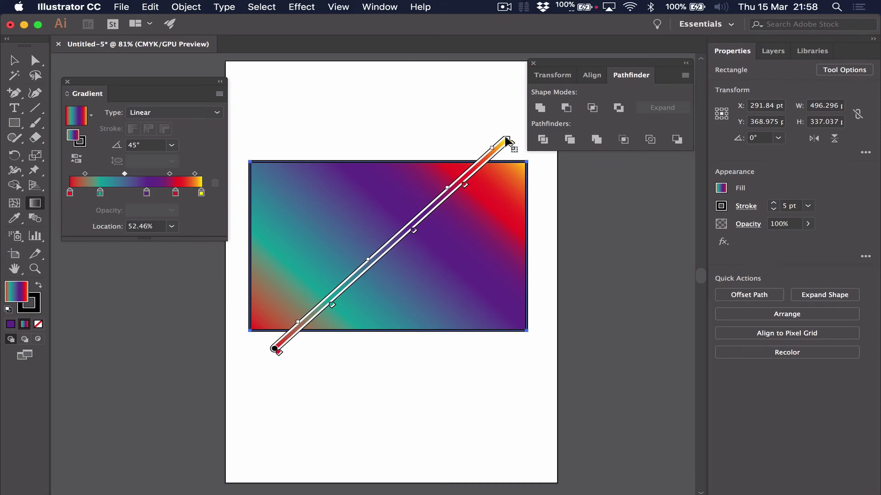
left_click_drag(507, 139, 411, 226)
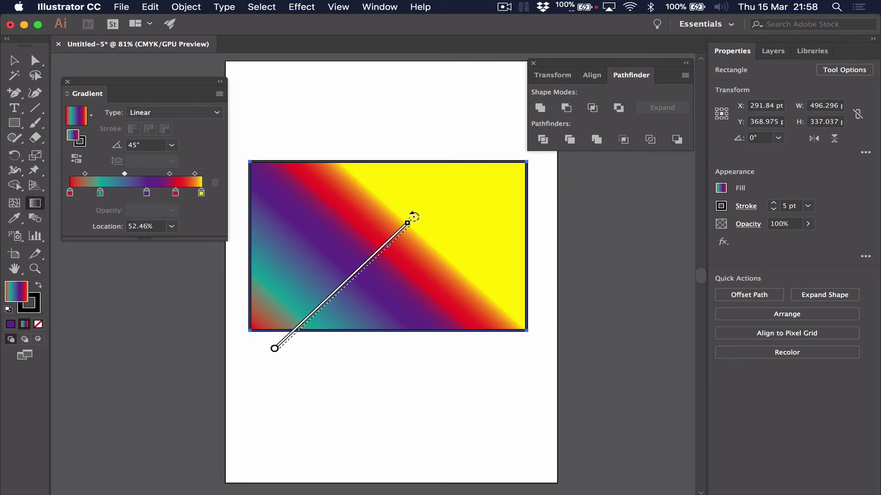
mouse_move(411, 218)
left_mouse_down()
mouse_move(497, 249)
mouse_move(507, 368)
mouse_move(505, 289)
mouse_move(497, 360)
mouse_move(448, 244)
left_mouse_up()
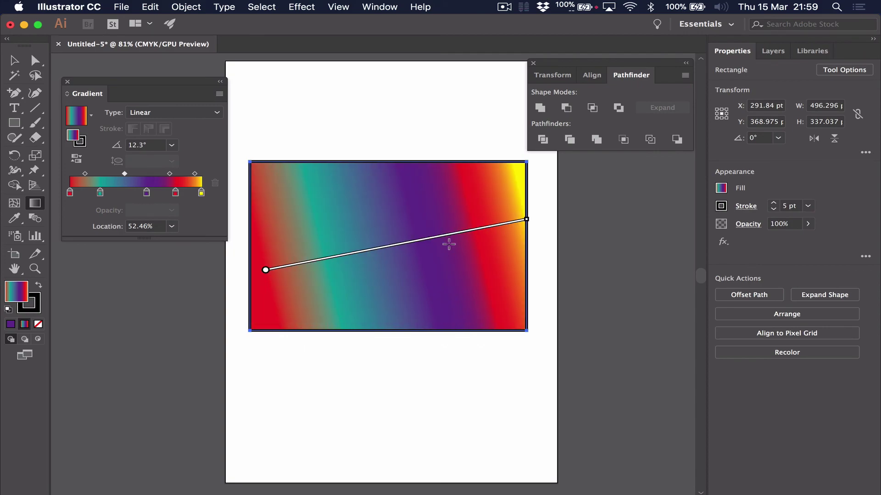